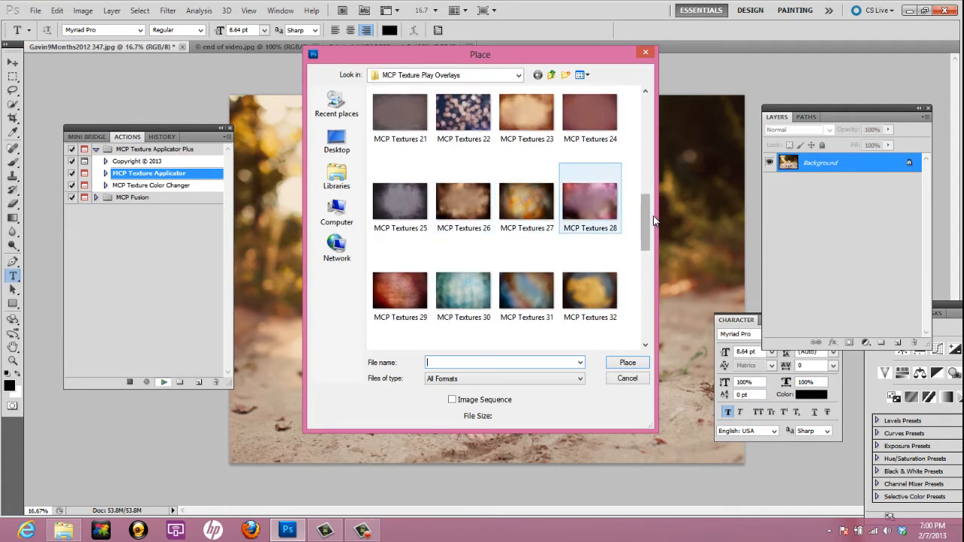
Place MCP Textures 33 over the photo, stretch it to 120% width and 122.33% height to cover the canvas, and finish the texture action.
{"action": "scroll", "coordinate": [419, 260], "scroll_direction": "down", "scroll_amount": 3}
{"action": "double_click", "coordinate": [418, 260]}
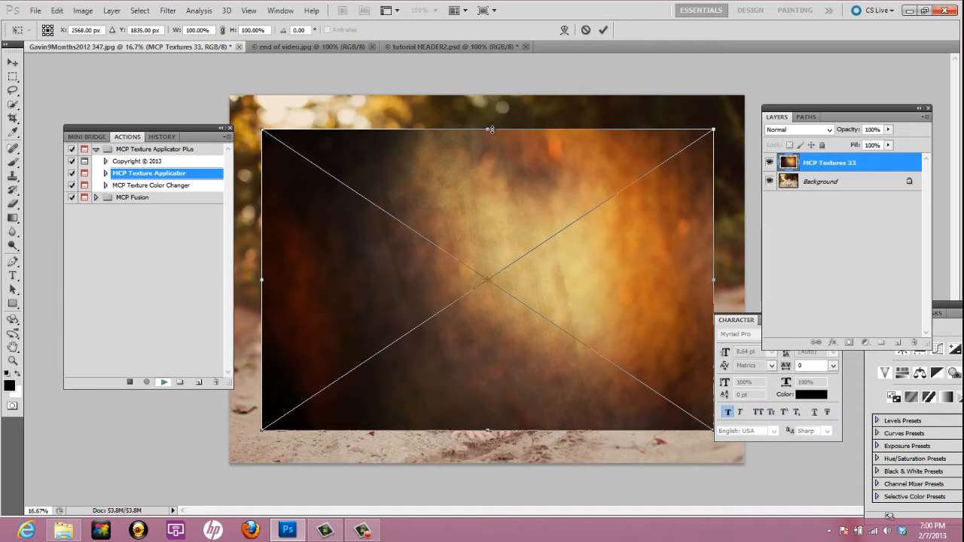
{"action": "left_click_drag", "start_coordinate": [501, 129], "coordinate": [493, 95]}
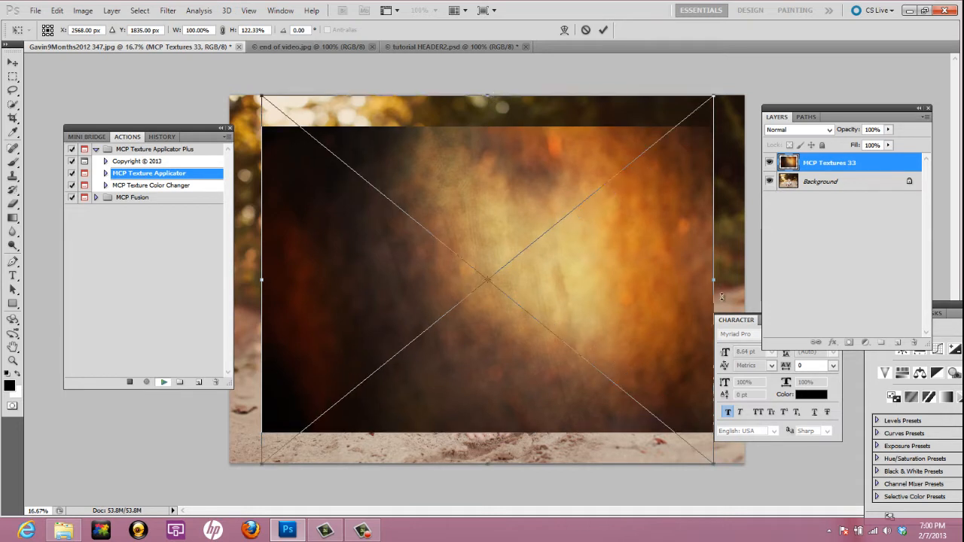
{"action": "left_click_drag", "start_coordinate": [710, 281], "coordinate": [759, 275]}
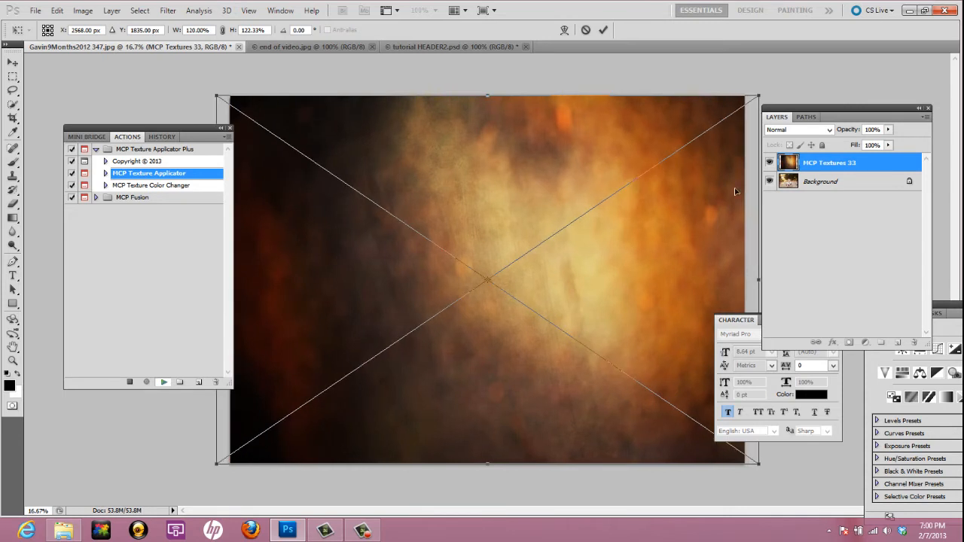
{"action": "left_click", "coordinate": [604, 30]}
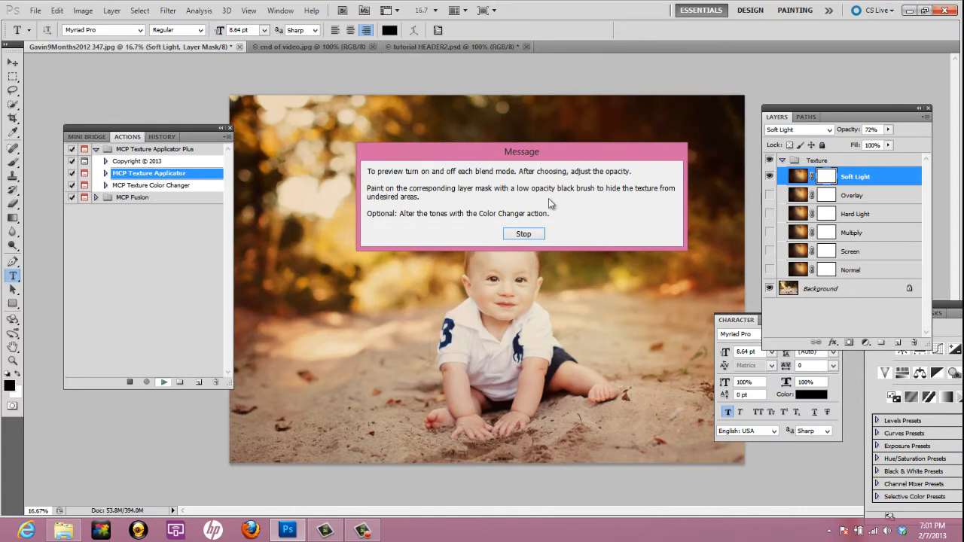
{"action": "left_click", "coordinate": [535, 233]}
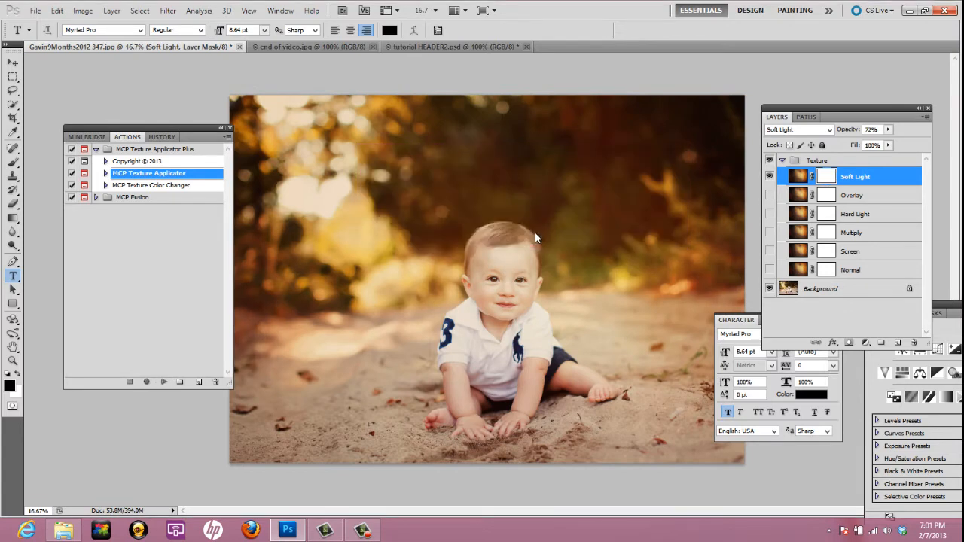
Hide the Soft Light layer and preview the Overlay, Hard Light, Multiply, Screen and Normal texture layers in turn, leaving each one hidden.
{"action": "left_click", "coordinate": [769, 178]}
{"action": "left_click", "coordinate": [769, 195]}
{"action": "left_click", "coordinate": [769, 195]}
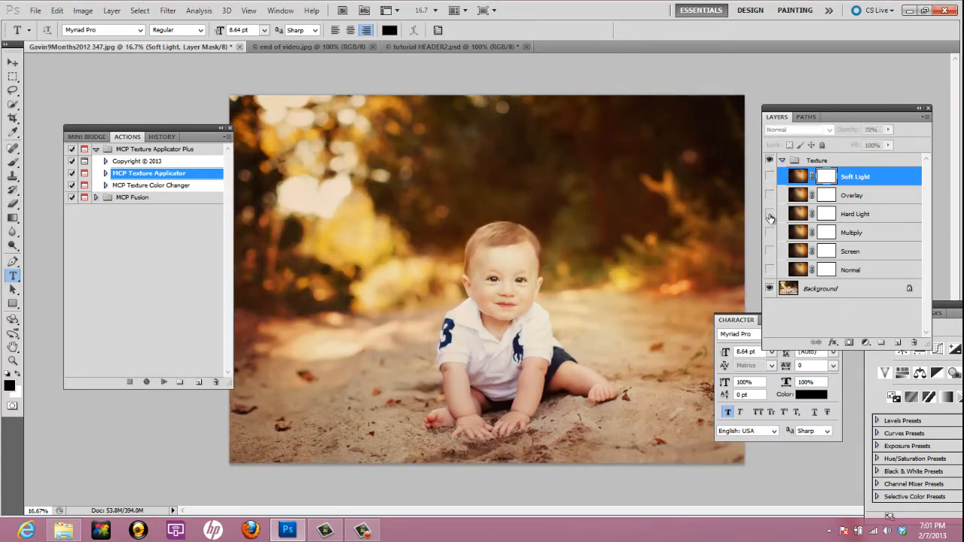
{"action": "left_click", "coordinate": [769, 214]}
{"action": "left_click", "coordinate": [769, 233]}
{"action": "left_click", "coordinate": [769, 214]}
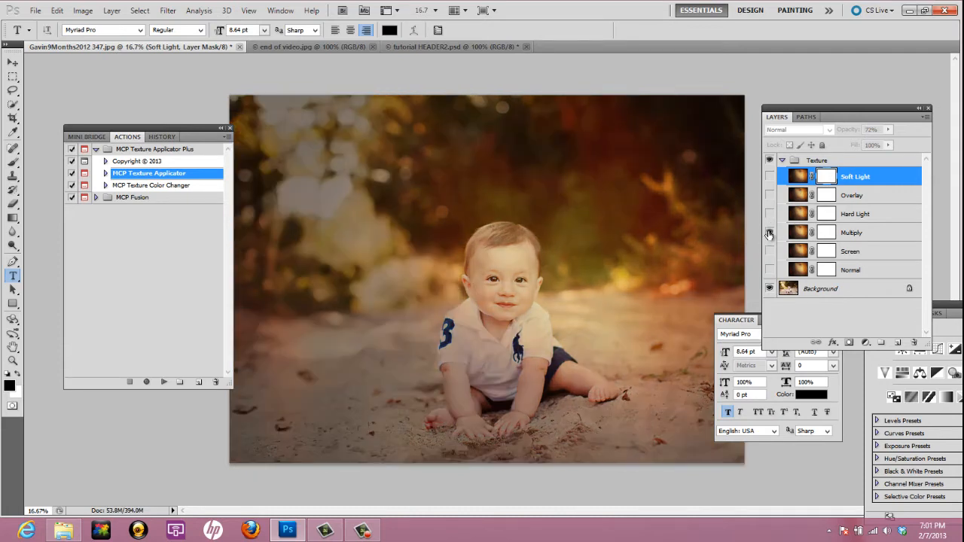
{"action": "left_click", "coordinate": [769, 232]}
{"action": "left_click", "coordinate": [769, 251]}
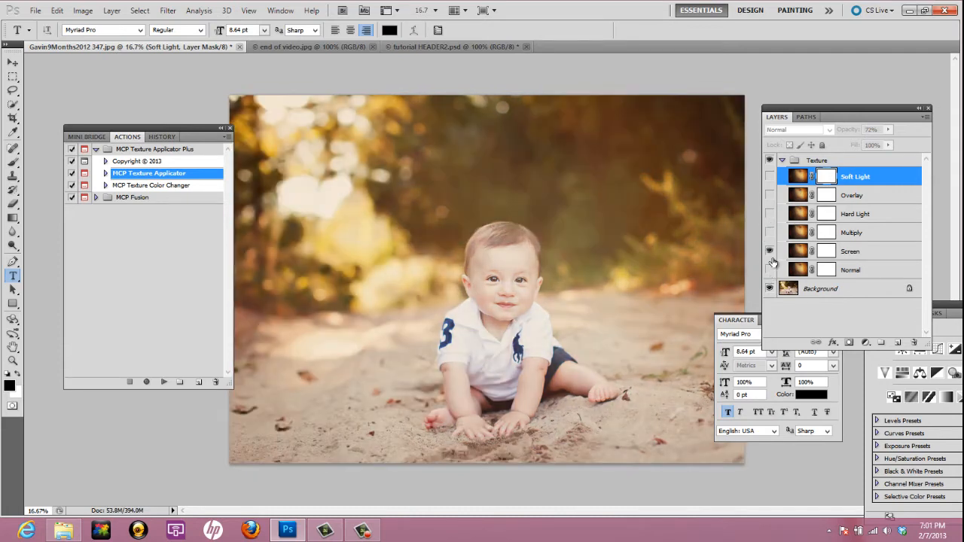
{"action": "left_click", "coordinate": [769, 251]}
{"action": "left_click", "coordinate": [769, 270]}
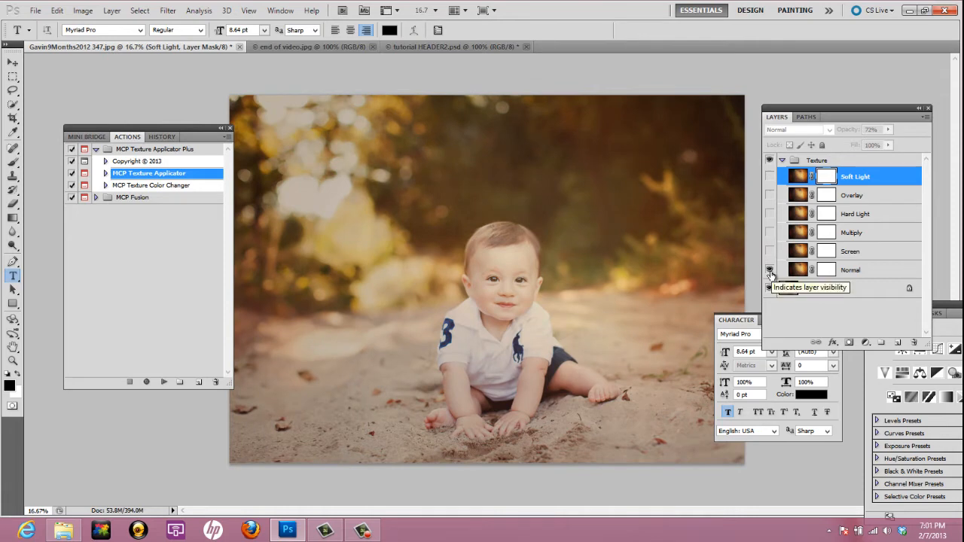
{"action": "left_click", "coordinate": [769, 270]}
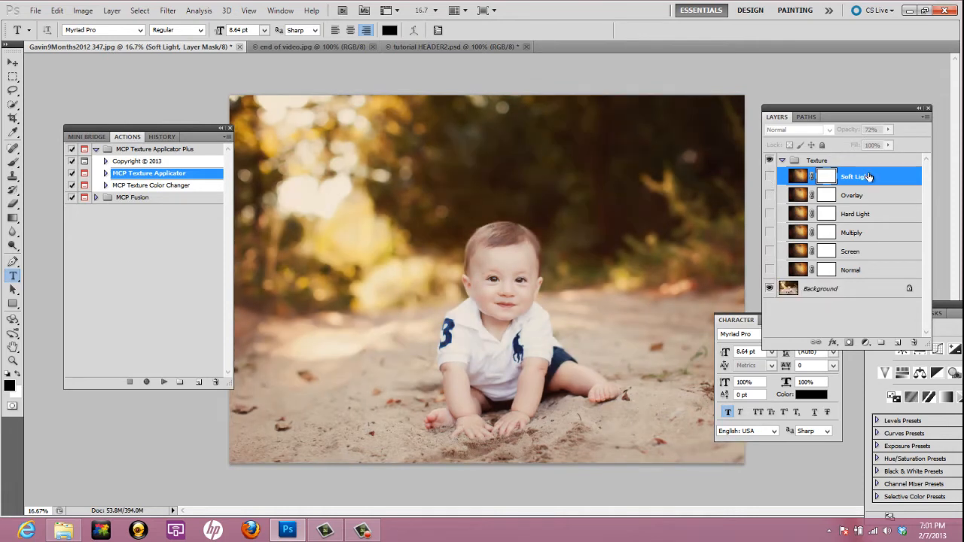
Show the Overlay texture layer and make its layer mask active.
{"action": "left_click", "coordinate": [770, 196]}
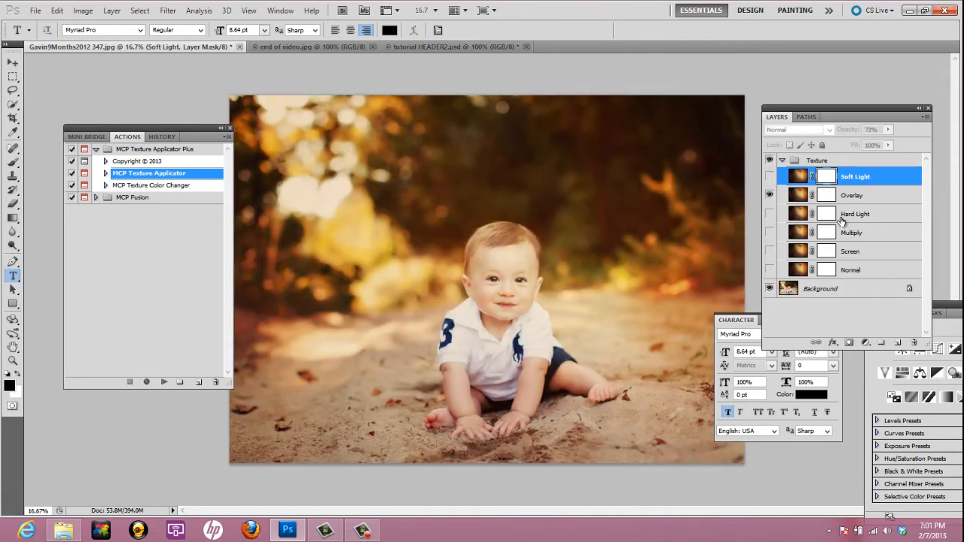
{"action": "left_click", "coordinate": [877, 197]}
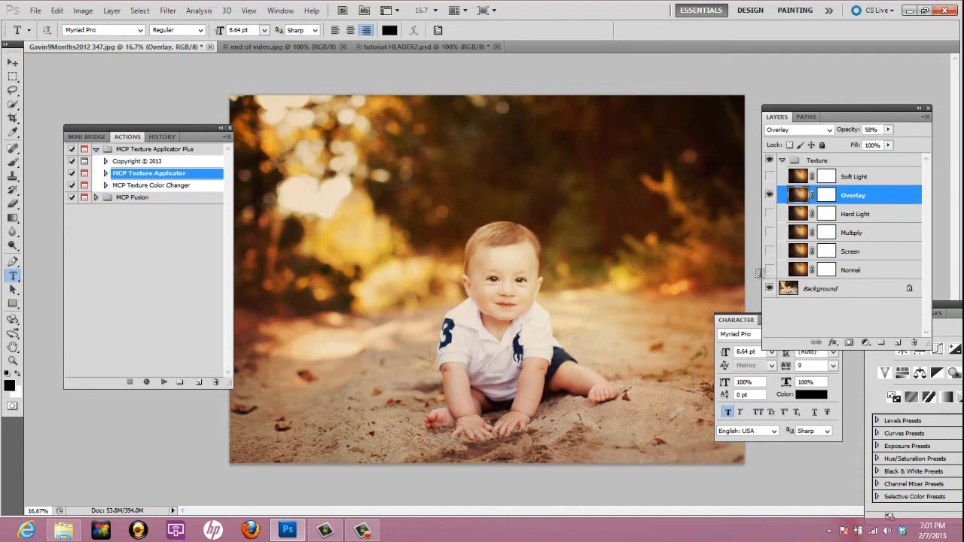
{"action": "left_click", "coordinate": [825, 196]}
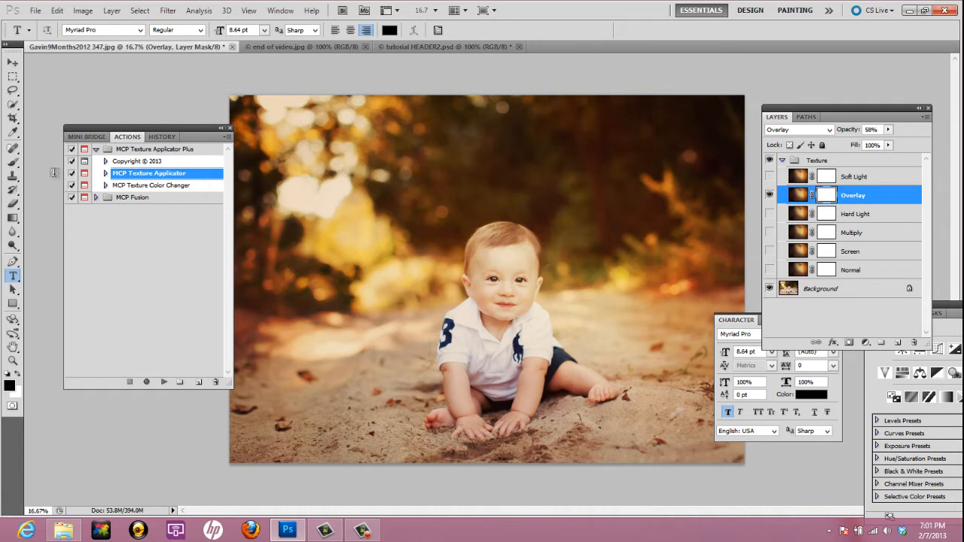
Paint the Overlay layer mask with a black brush at 50% opacity to reduce the texture over the baby and foreground sand.
{"action": "left_click", "coordinate": [13, 162]}
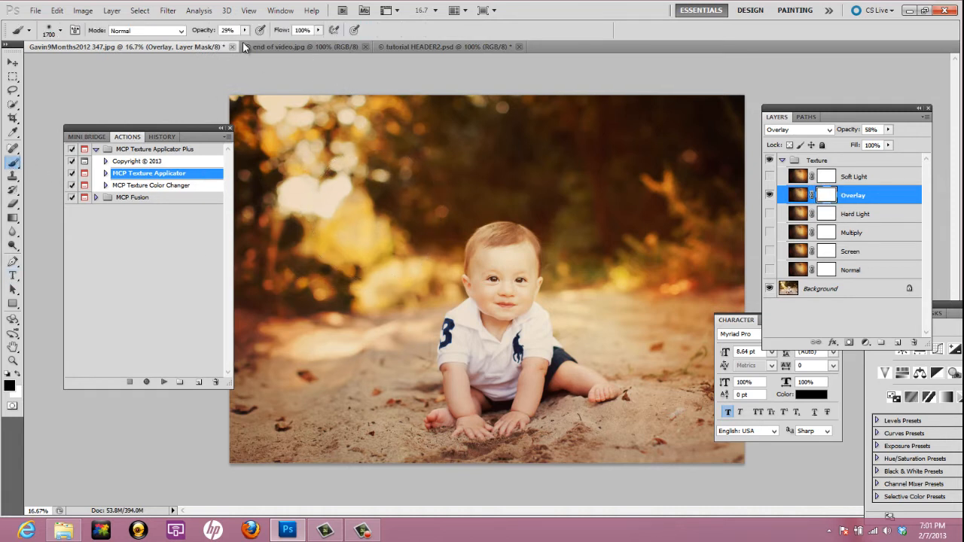
{"action": "left_click_drag", "start_coordinate": [245, 30], "coordinate": [260, 50]}
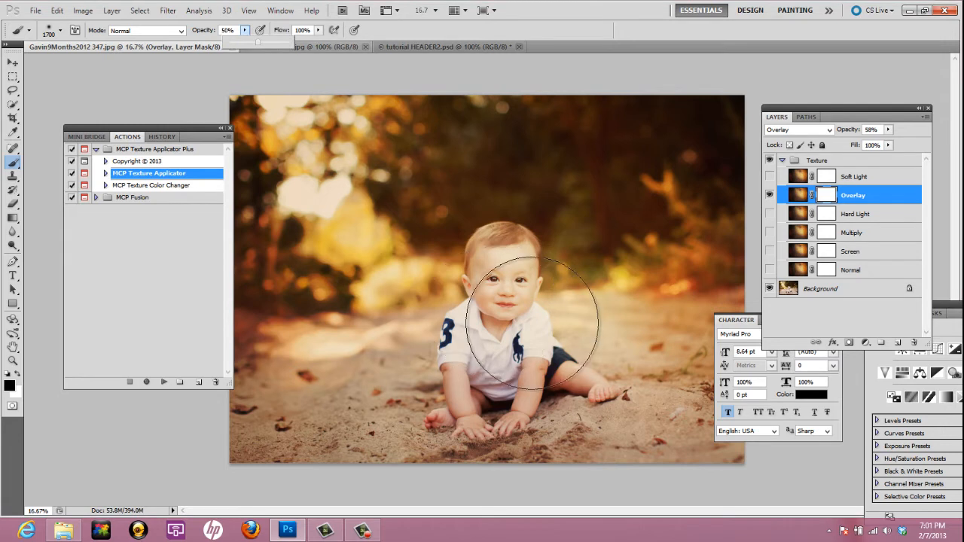
{"action": "mouse_move", "coordinate": [351, 424]}
{"action": "left_mouse_down"}
{"action": "mouse_move", "coordinate": [292, 430]}
{"action": "mouse_move", "coordinate": [416, 401]}
{"action": "mouse_move", "coordinate": [643, 395]}
{"action": "mouse_move", "coordinate": [710, 359]}
{"action": "mouse_move", "coordinate": [661, 360]}
{"action": "mouse_move", "coordinate": [699, 343]}
{"action": "mouse_move", "coordinate": [684, 342]}
{"action": "mouse_move", "coordinate": [690, 404]}
{"action": "mouse_move", "coordinate": [618, 429]}
{"action": "mouse_move", "coordinate": [522, 413]}
{"action": "mouse_move", "coordinate": [562, 393]}
{"action": "mouse_move", "coordinate": [520, 332]}
{"action": "mouse_move", "coordinate": [712, 411]}
{"action": "mouse_move", "coordinate": [688, 433]}
{"action": "mouse_move", "coordinate": [711, 461]}
{"action": "left_mouse_up"}
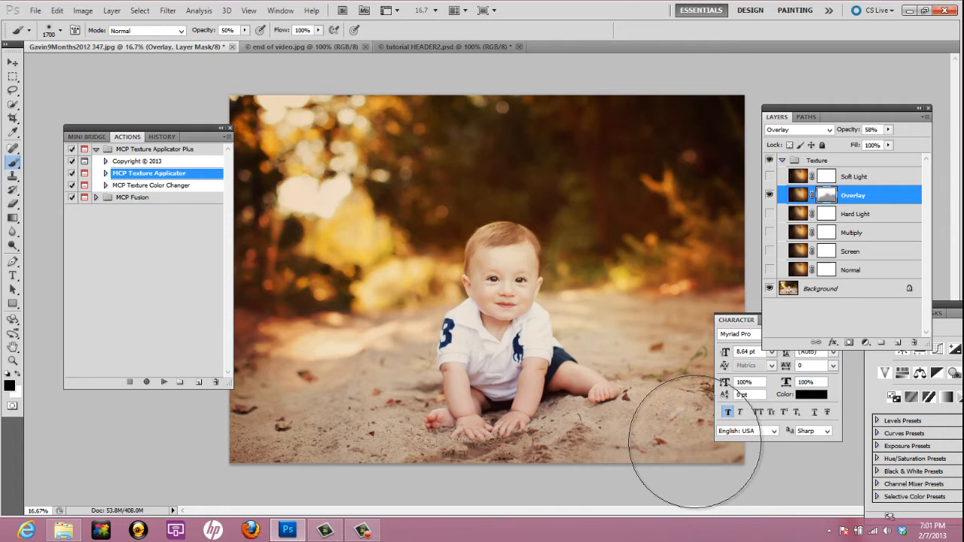
Run the MCP Texture Color Changer action on the Overlay layer and preview the Desaturate Texture layer, leaving it hidden.
{"action": "key", "text": "ctrl+grave"}
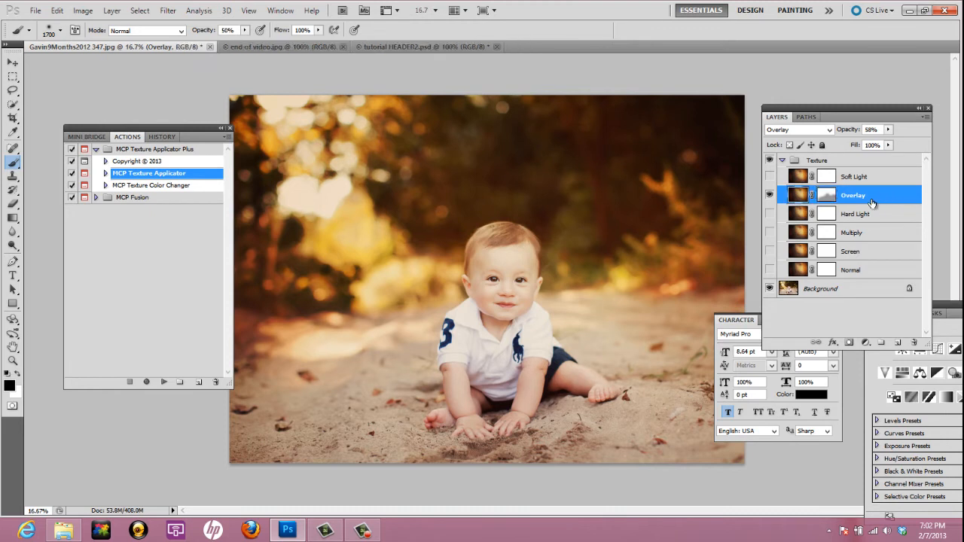
{"action": "left_click", "coordinate": [181, 186]}
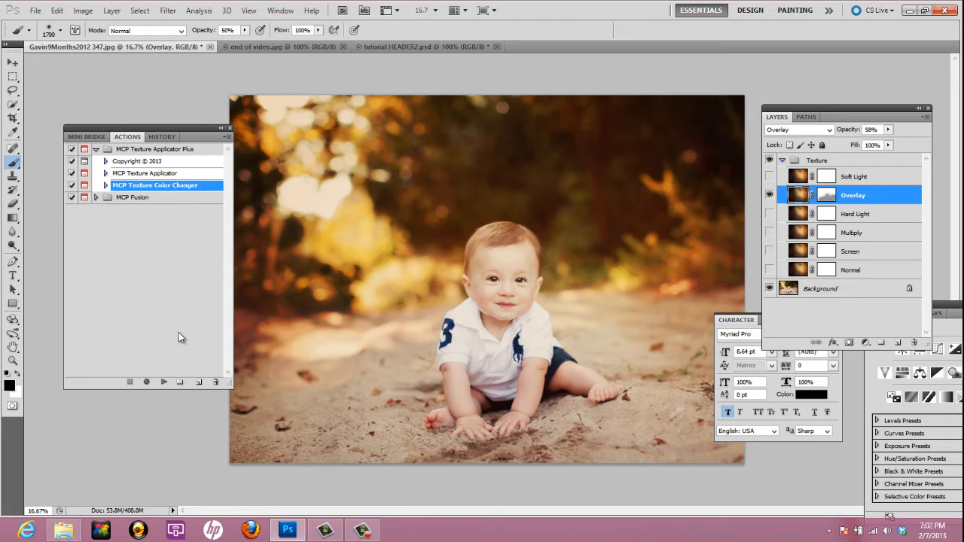
{"action": "left_click", "coordinate": [165, 383]}
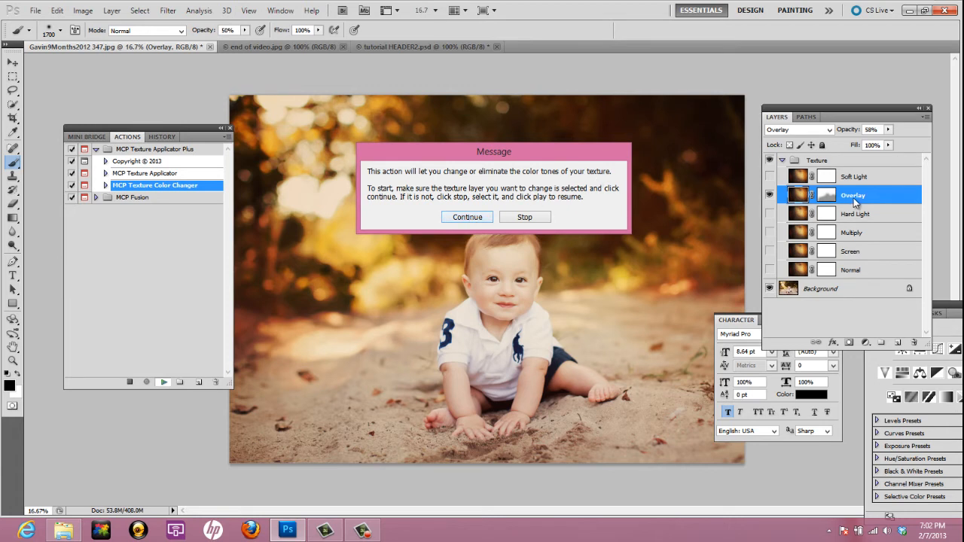
{"action": "left_click", "coordinate": [467, 217]}
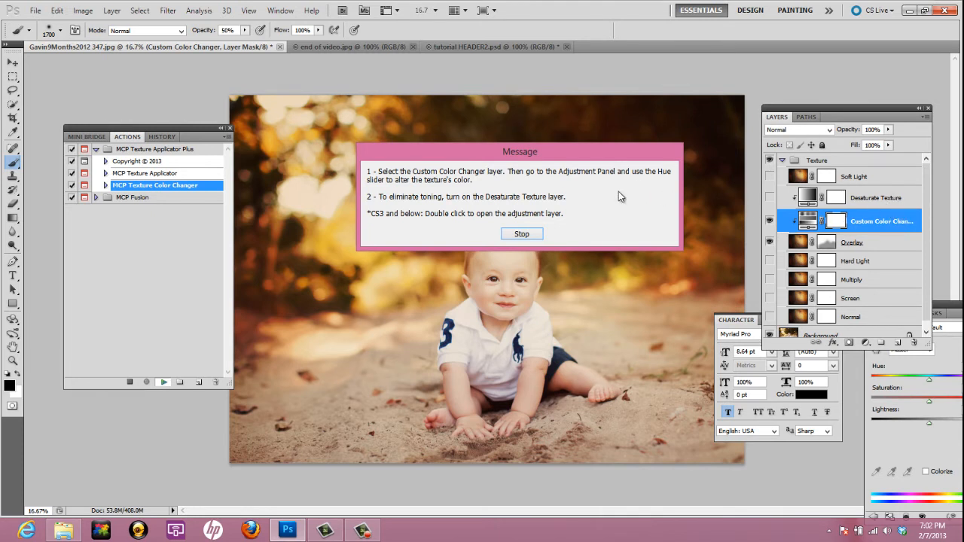
{"action": "left_click", "coordinate": [531, 234]}
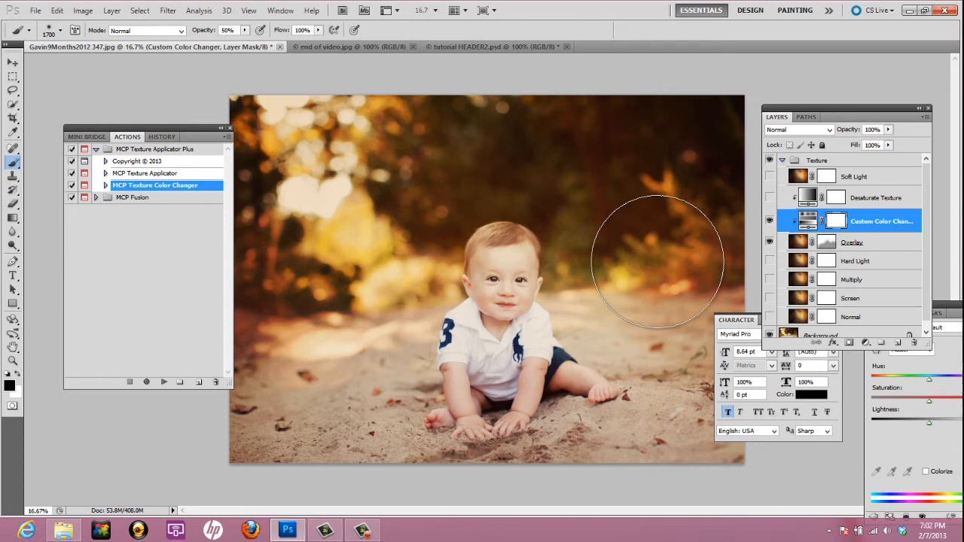
{"action": "left_click", "coordinate": [770, 199]}
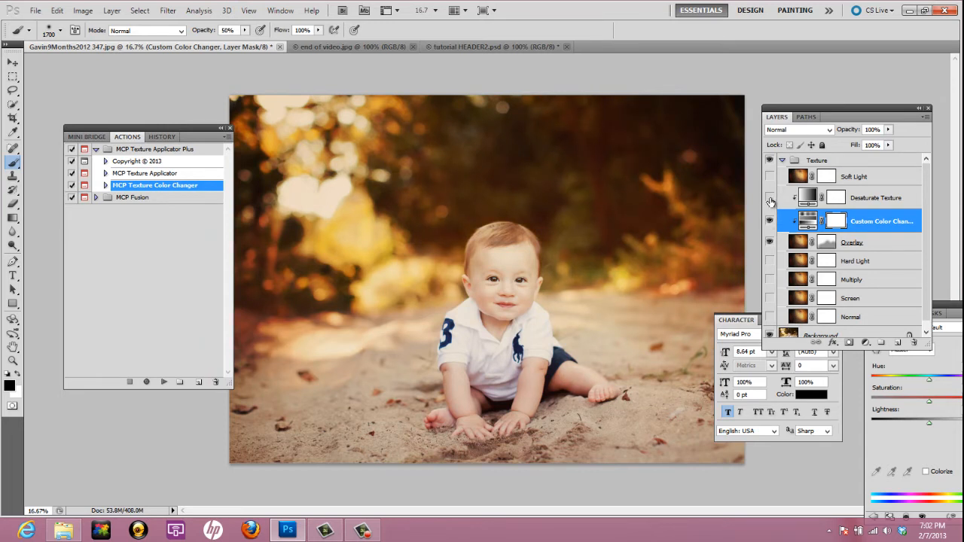
{"action": "left_click", "coordinate": [770, 199]}
Set the Reds saturation to +43 in the Custom Color Changer layer's Hue/Saturation adjustment.
{"action": "left_click_drag", "start_coordinate": [883, 108], "coordinate": [869, 74]}
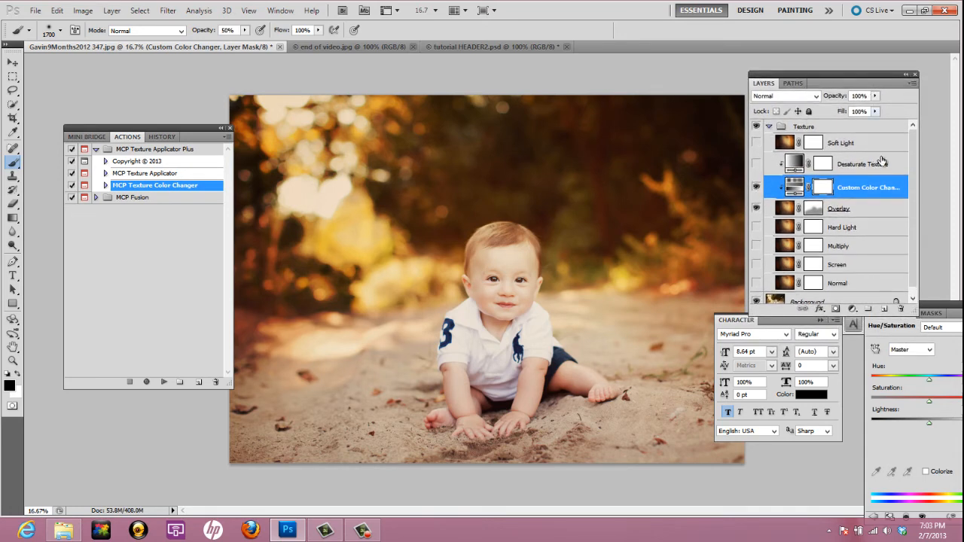
{"action": "left_click", "coordinate": [878, 188]}
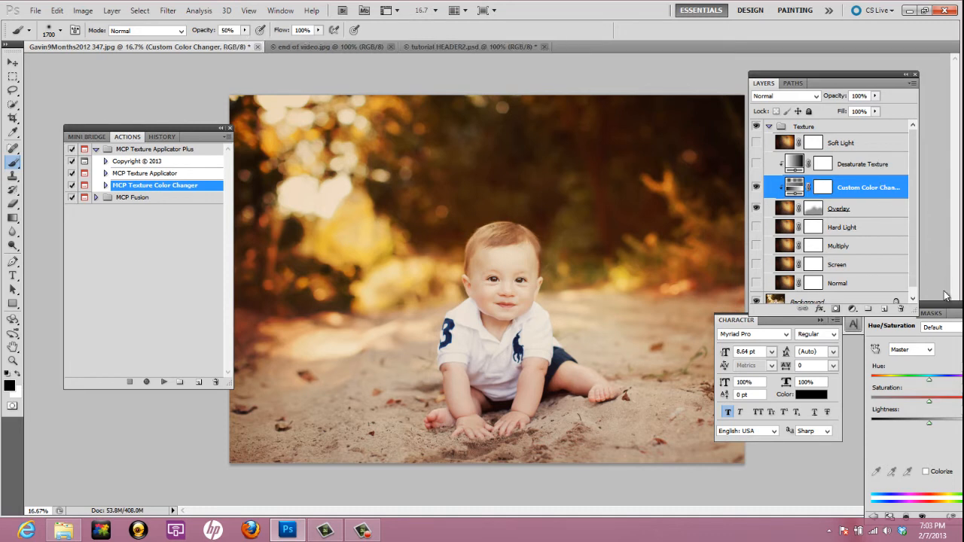
{"action": "left_click_drag", "start_coordinate": [951, 309], "coordinate": [821, 296]}
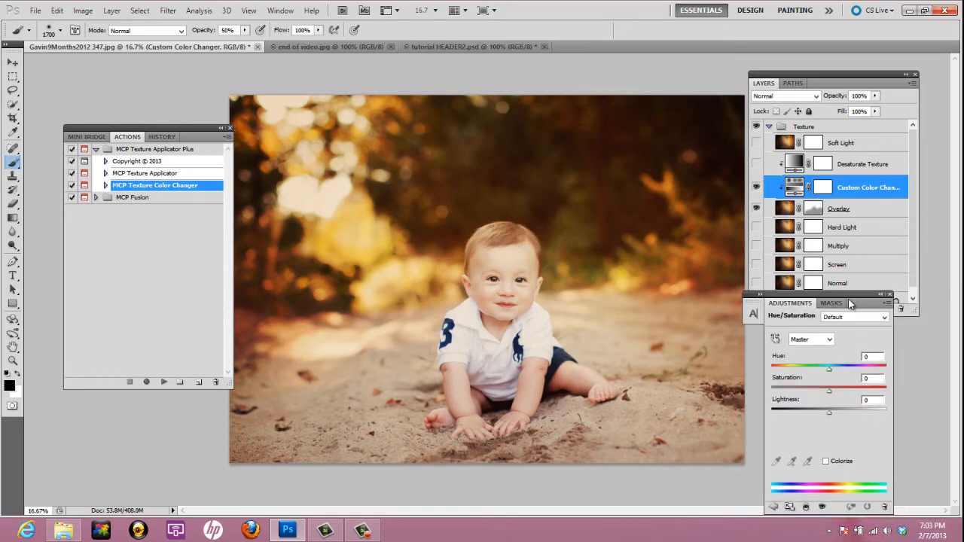
{"action": "left_click", "coordinate": [830, 339]}
{"action": "left_click", "coordinate": [826, 363]}
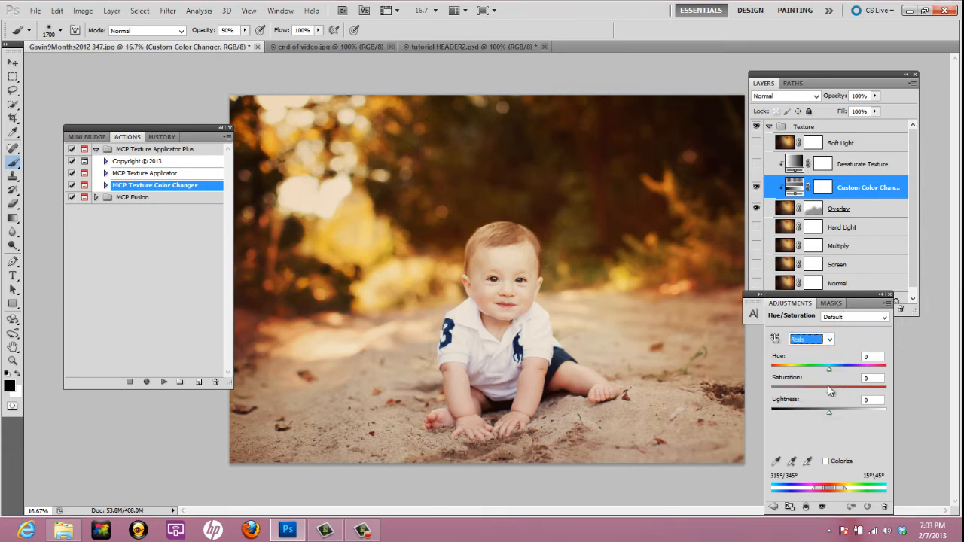
{"action": "left_click_drag", "start_coordinate": [830, 393], "coordinate": [857, 402]}
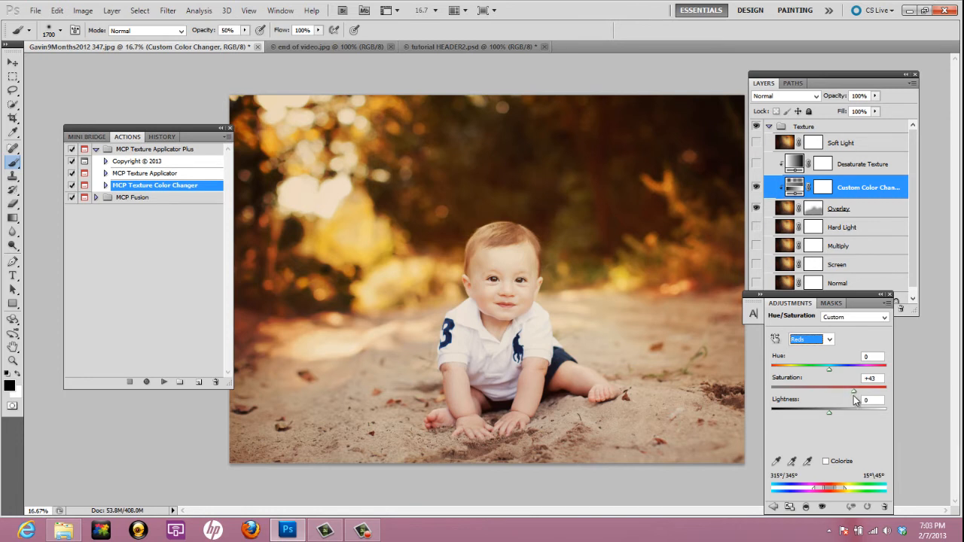
Set the Yellows saturation to +35 in the same Hue/Saturation adjustment.
{"action": "left_click", "coordinate": [830, 339]}
{"action": "left_click", "coordinate": [829, 354]}
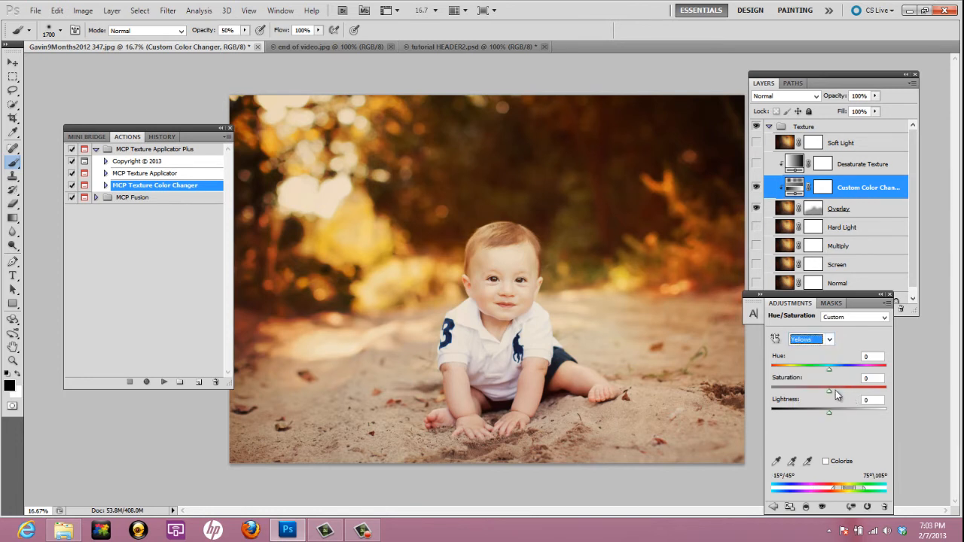
{"action": "left_click_drag", "start_coordinate": [831, 396], "coordinate": [851, 400]}
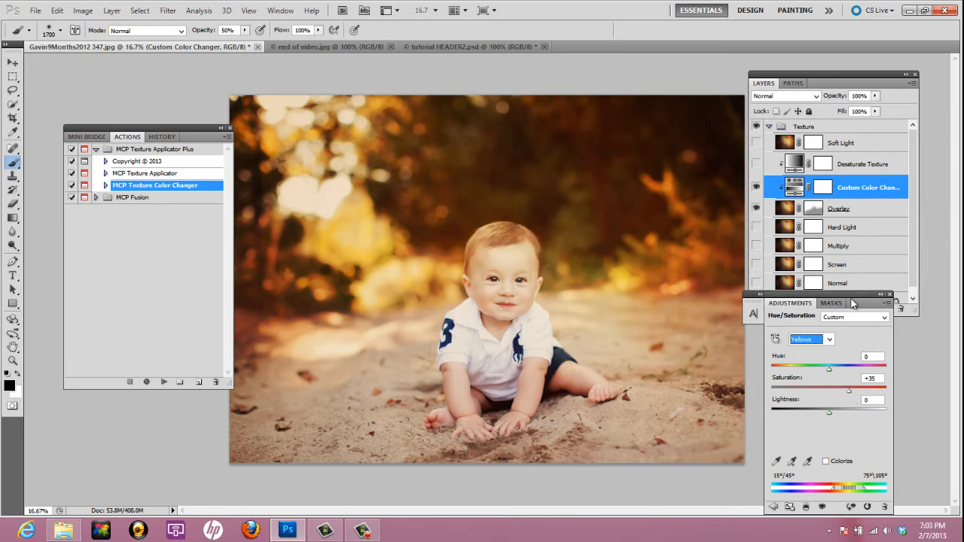
Compare the photo with and without the Custom Color Changer layer, moving the adjustment settings clear of the layer list.
{"action": "left_click_drag", "start_coordinate": [849, 296], "coordinate": [886, 338]}
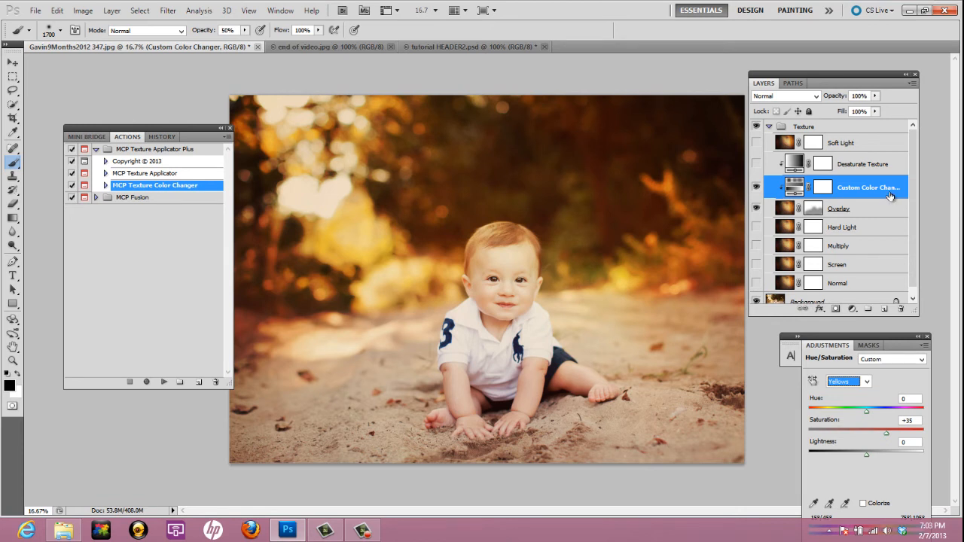
{"action": "left_click", "coordinate": [756, 189]}
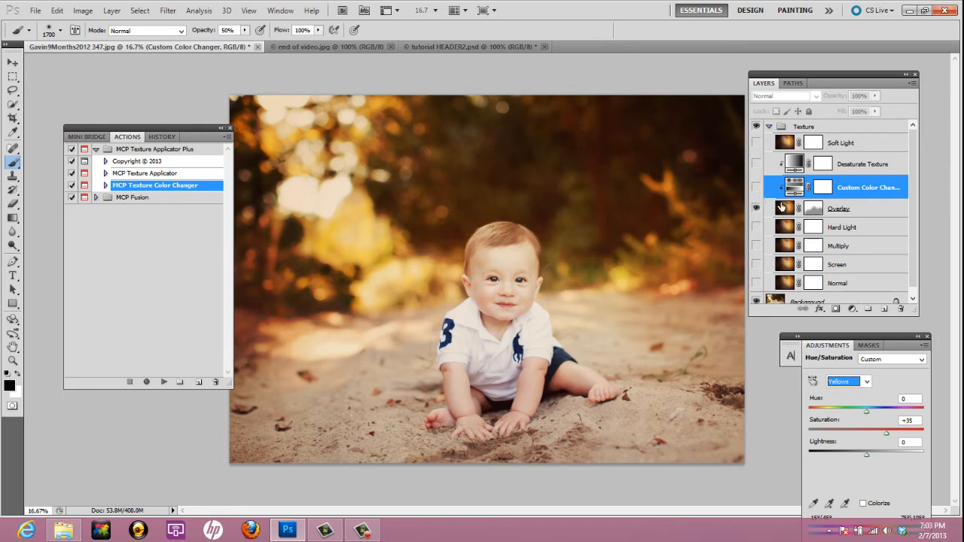
{"action": "left_click", "coordinate": [756, 189]}
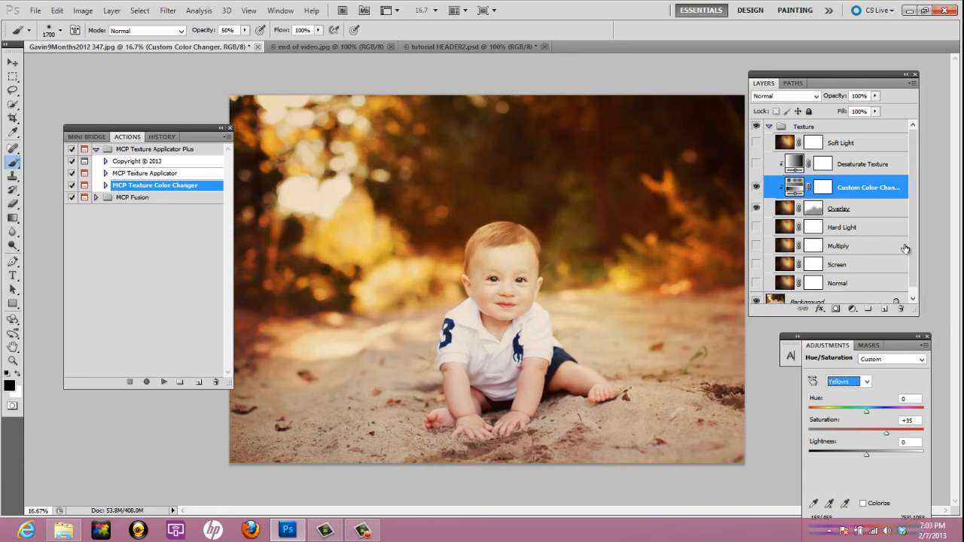
Switch the Custom Color Changer adjustment to the Master range and shift its hue slightly.
{"action": "left_click", "coordinate": [866, 382]}
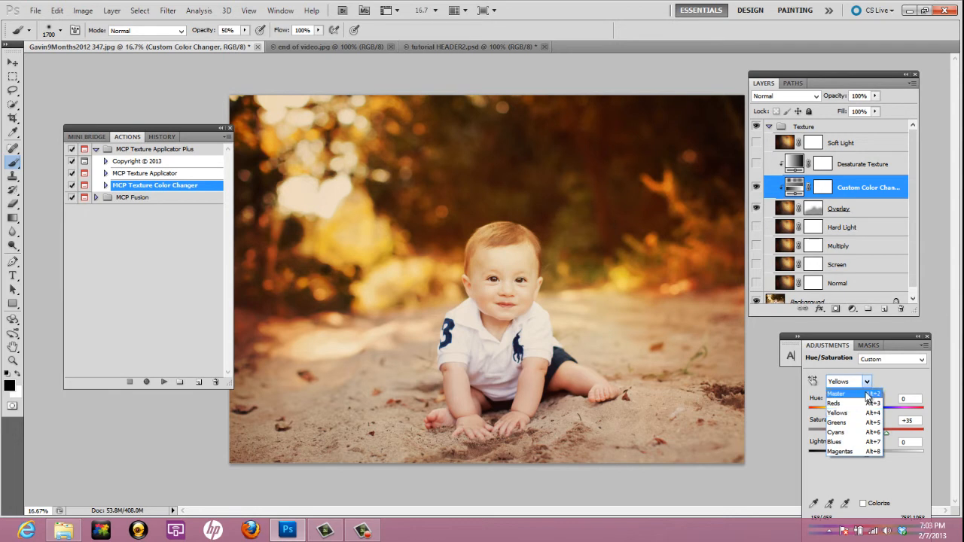
{"action": "left_click", "coordinate": [867, 394]}
{"action": "mouse_move", "coordinate": [867, 408]}
{"action": "left_mouse_down"}
{"action": "mouse_move", "coordinate": [844, 407]}
{"action": "mouse_move", "coordinate": [890, 407]}
{"action": "mouse_move", "coordinate": [867, 413]}
{"action": "left_mouse_up"}
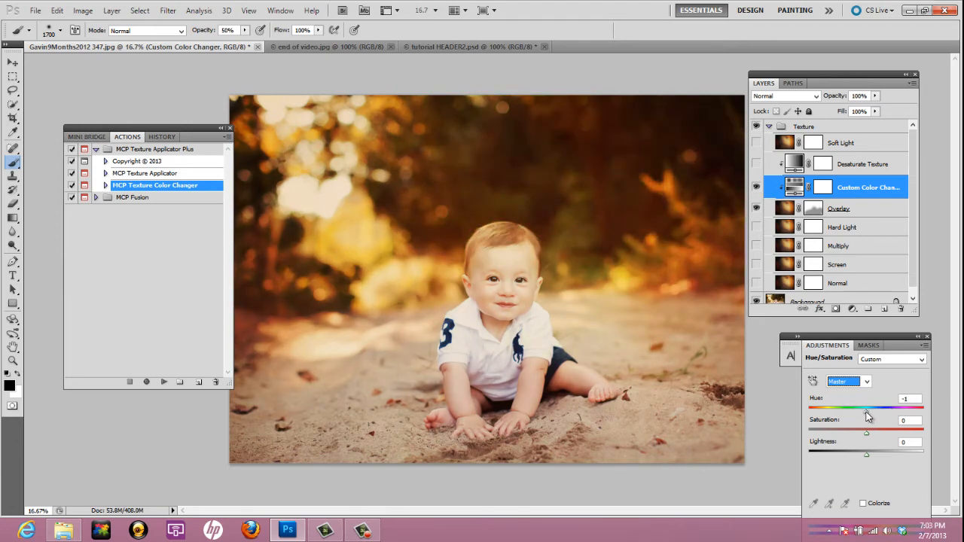
{"action": "left_click_drag", "start_coordinate": [867, 416], "coordinate": [870, 414]}
Show the Multiply texture layer alongside the masked Overlay layer and set the Multiply layer's fill to 47%.
{"action": "left_click", "coordinate": [814, 209]}
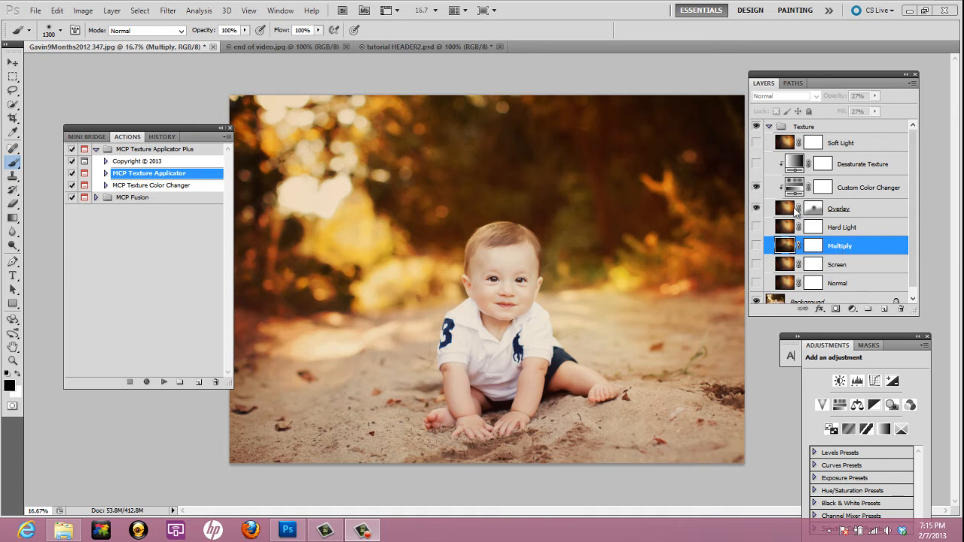
{"action": "left_click", "coordinate": [757, 246]}
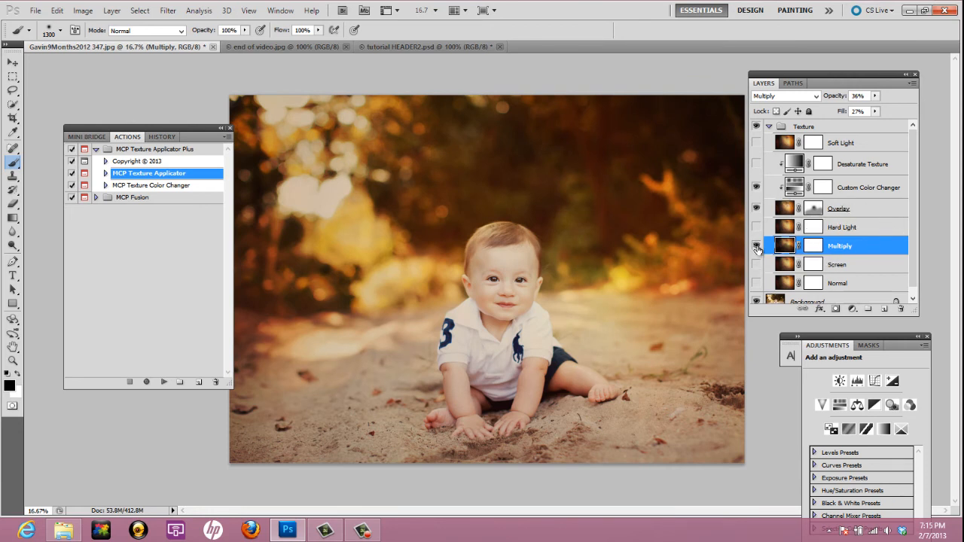
{"action": "left_click", "coordinate": [757, 247]}
{"action": "left_click", "coordinate": [757, 246]}
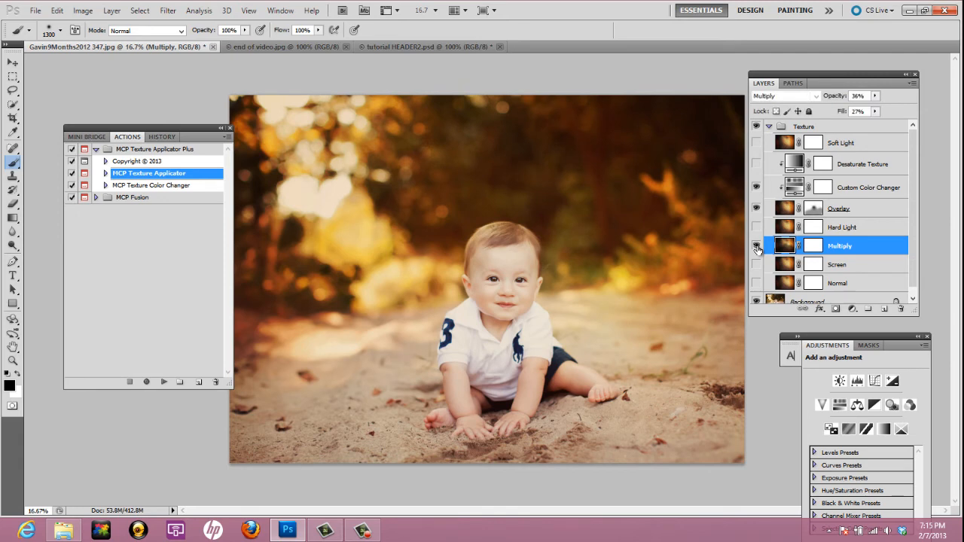
{"action": "mouse_move", "coordinate": [875, 112]}
{"action": "left_mouse_down"}
{"action": "mouse_move", "coordinate": [896, 140]}
{"action": "mouse_move", "coordinate": [880, 123]}
{"action": "left_mouse_up"}
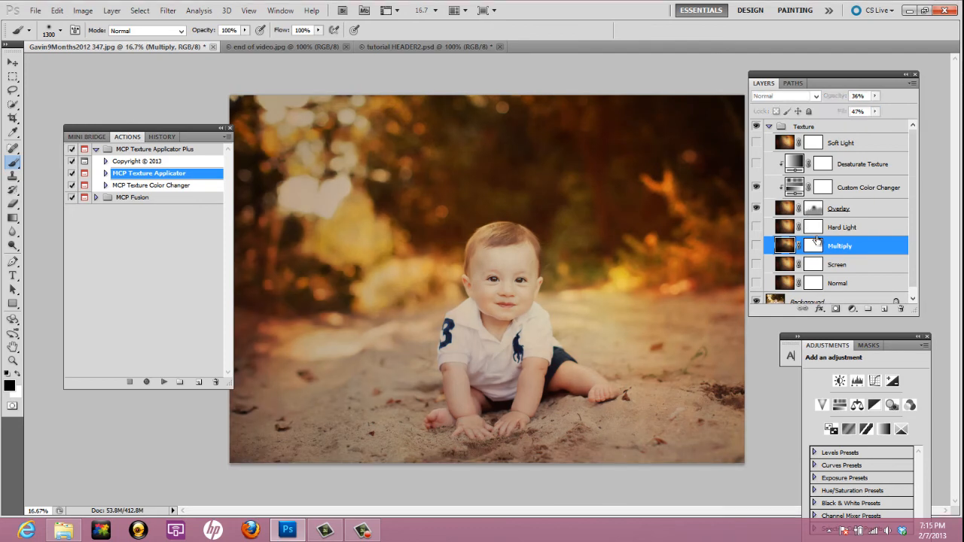
Compare the photo with the Multiply and Screen texture layers shown and hidden, leaving both hidden.
{"action": "left_click", "coordinate": [757, 247]}
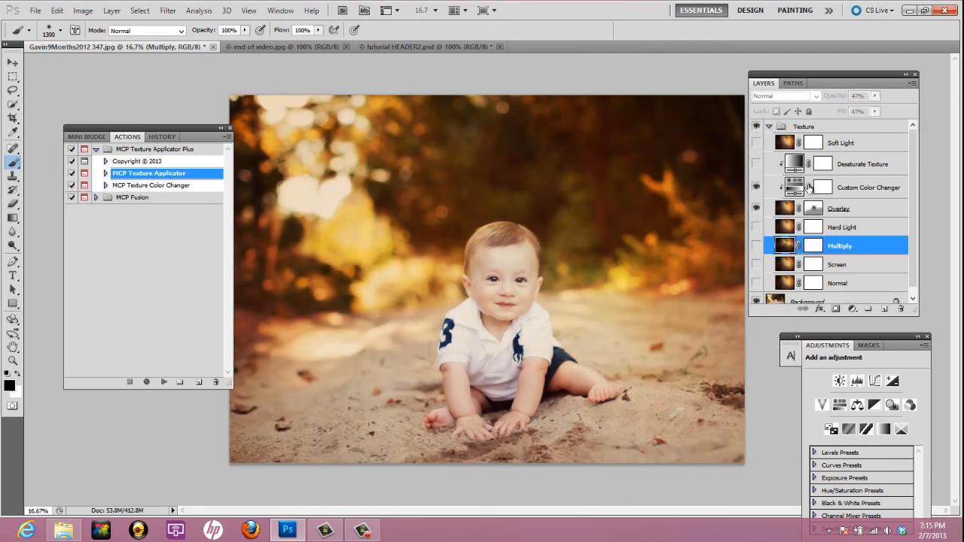
{"action": "left_click", "coordinate": [756, 246]}
{"action": "left_click", "coordinate": [757, 264]}
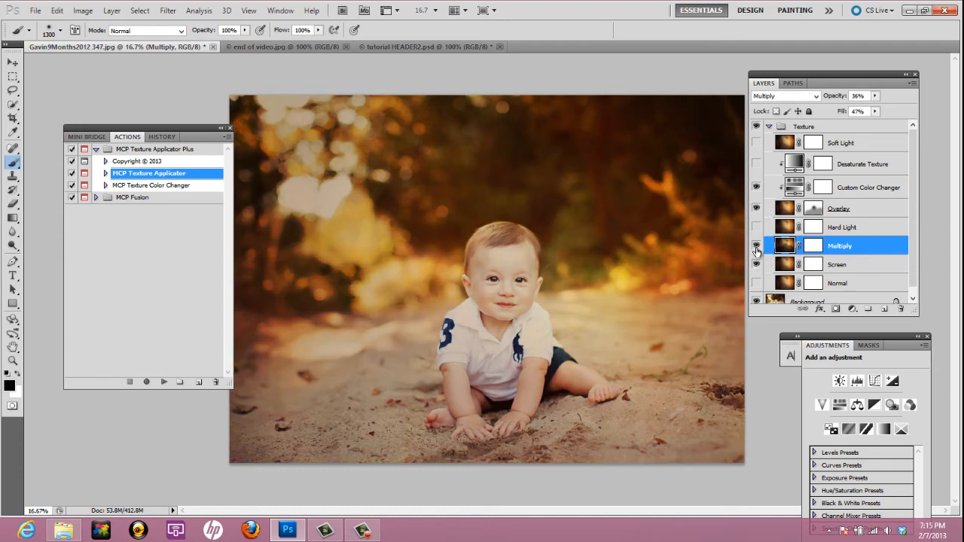
{"action": "left_click", "coordinate": [757, 246]}
{"action": "left_click", "coordinate": [757, 265]}
{"action": "left_click", "coordinate": [758, 265]}
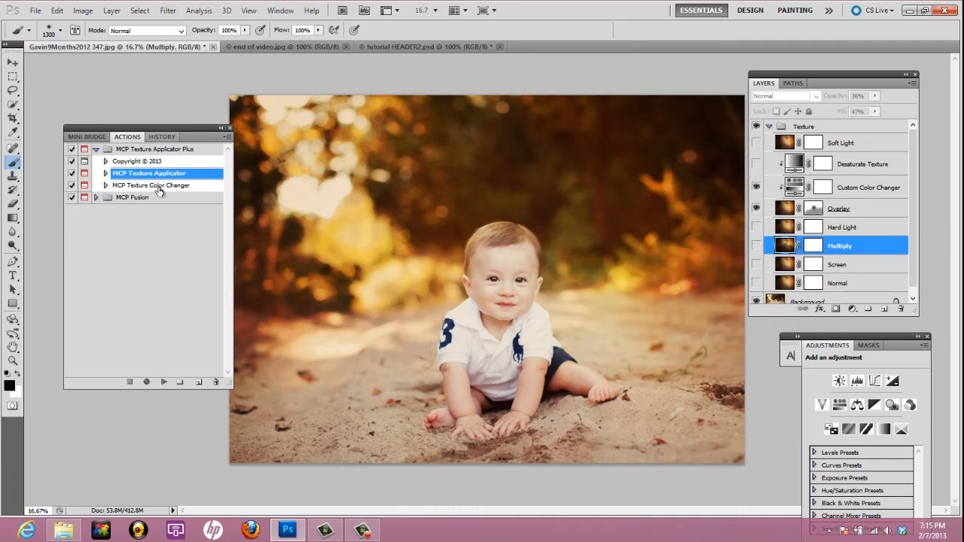
{"action": "left_click", "coordinate": [757, 247]}
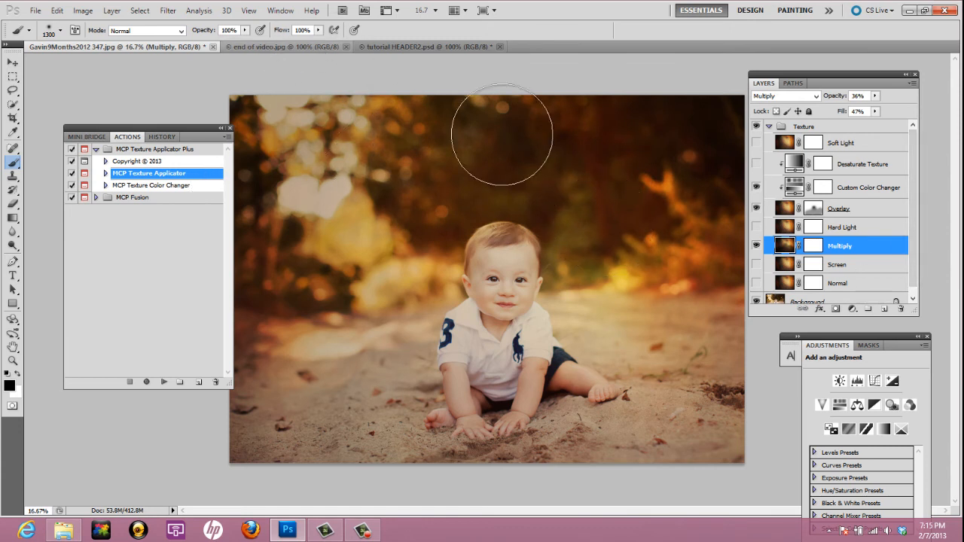
{"action": "left_click", "coordinate": [758, 243]}
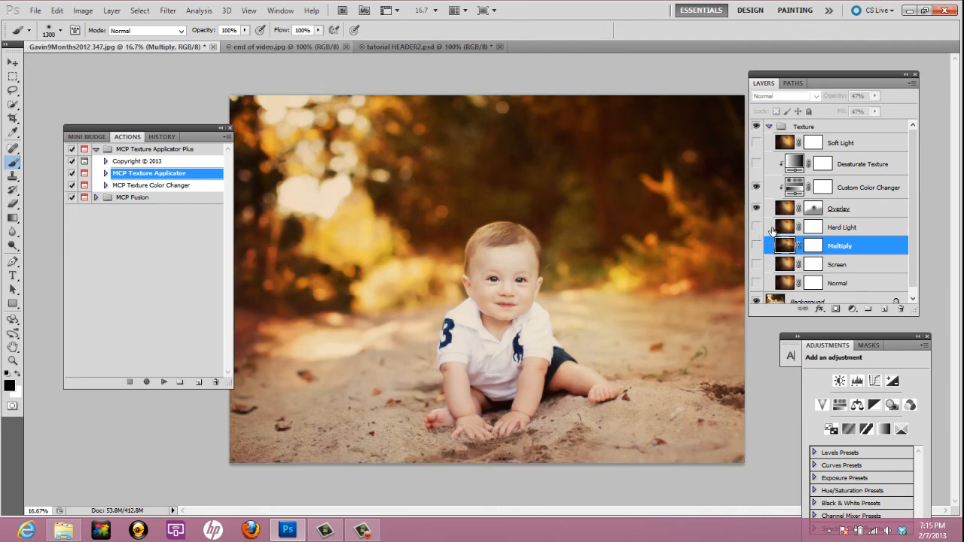
Select the Texture group, collapsing and re-expanding it to review its layers, and switch to the end of video.jpg document.
{"action": "left_click", "coordinate": [831, 130]}
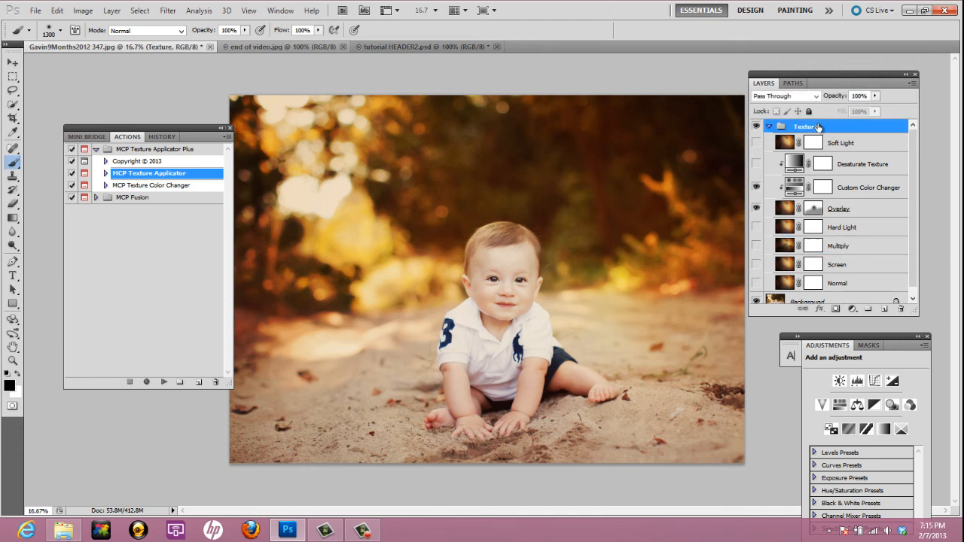
{"action": "left_click", "coordinate": [769, 125]}
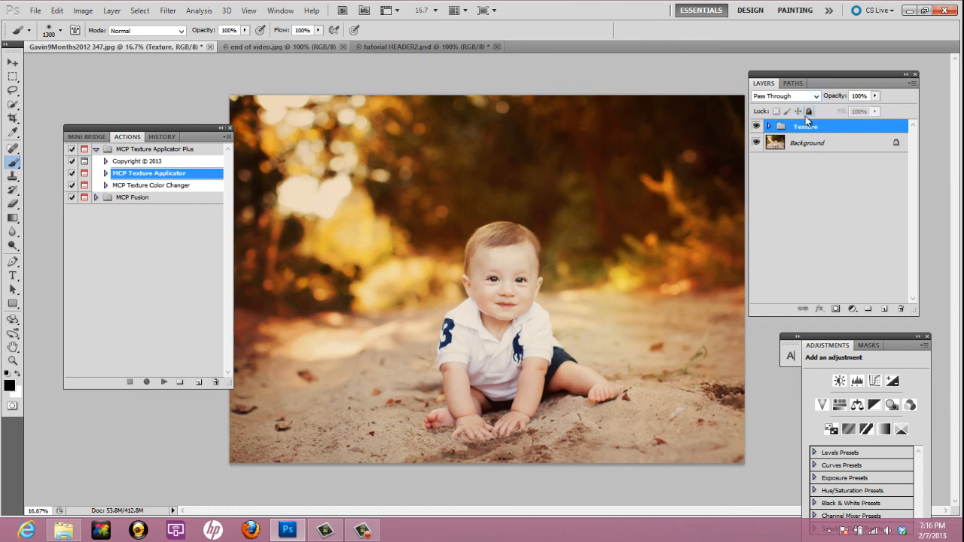
{"action": "left_click", "coordinate": [768, 126]}
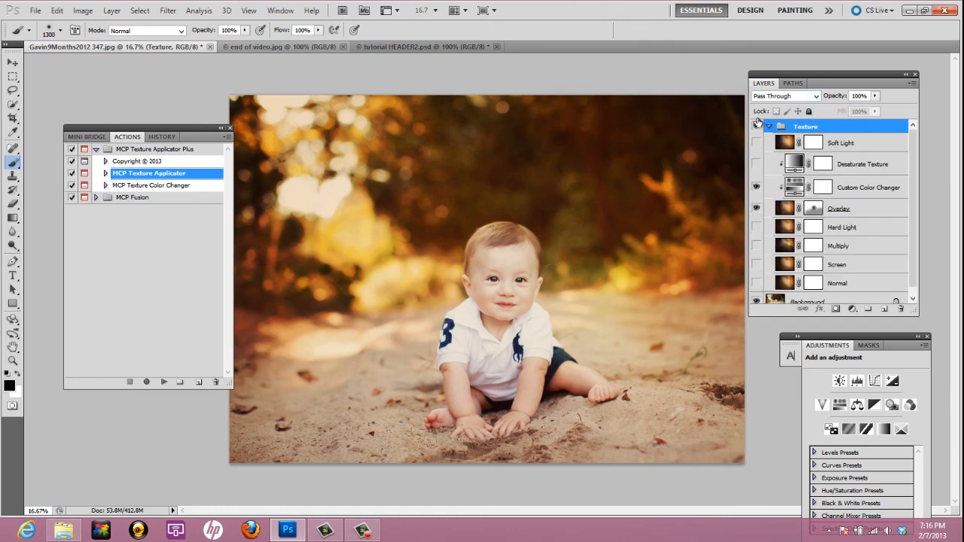
{"action": "left_click", "coordinate": [770, 127]}
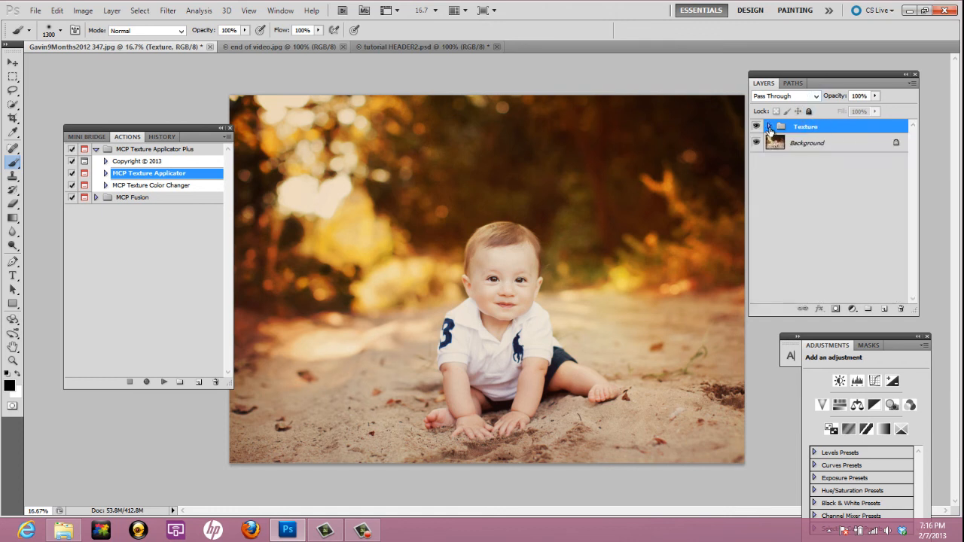
{"action": "left_click", "coordinate": [769, 126]}
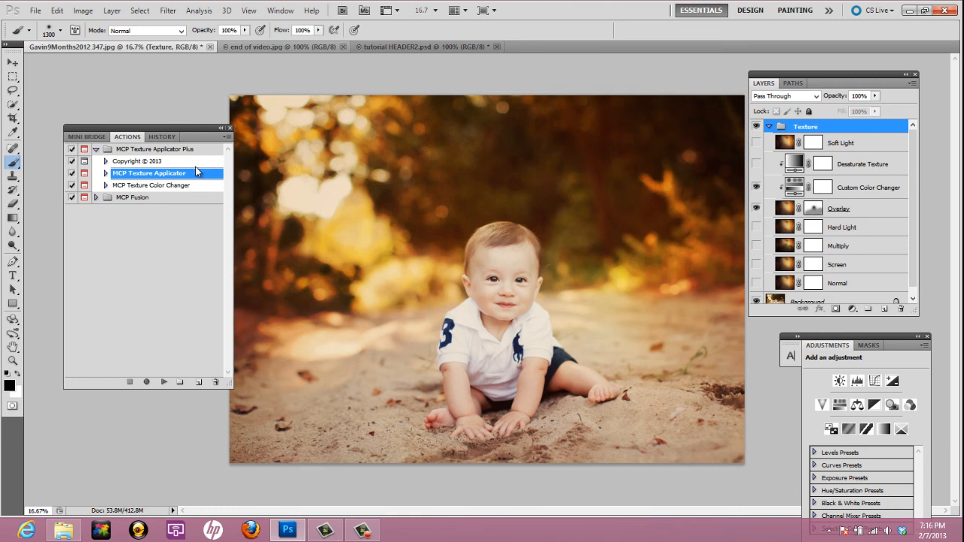
{"action": "left_click", "coordinate": [769, 128]}
{"action": "left_click", "coordinate": [769, 128]}
{"action": "left_click", "coordinate": [306, 47]}
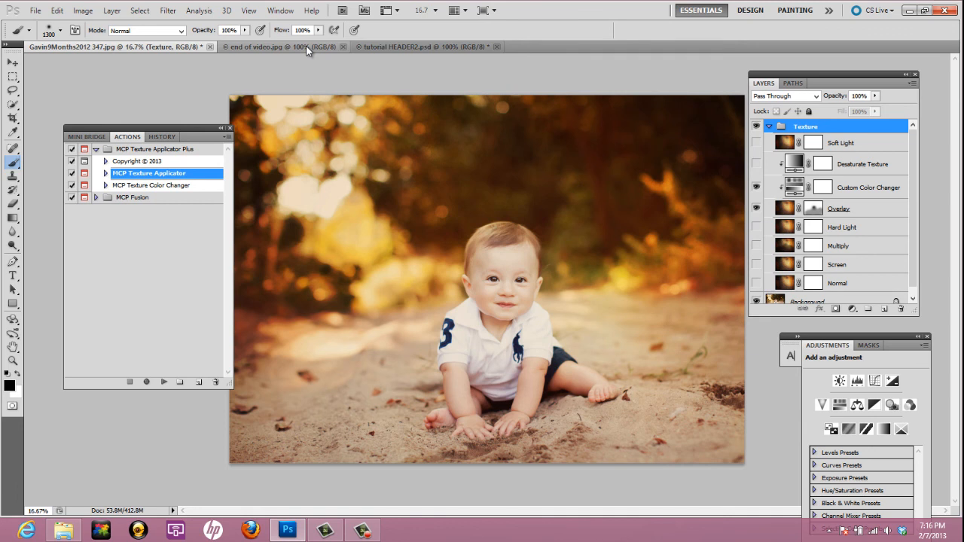